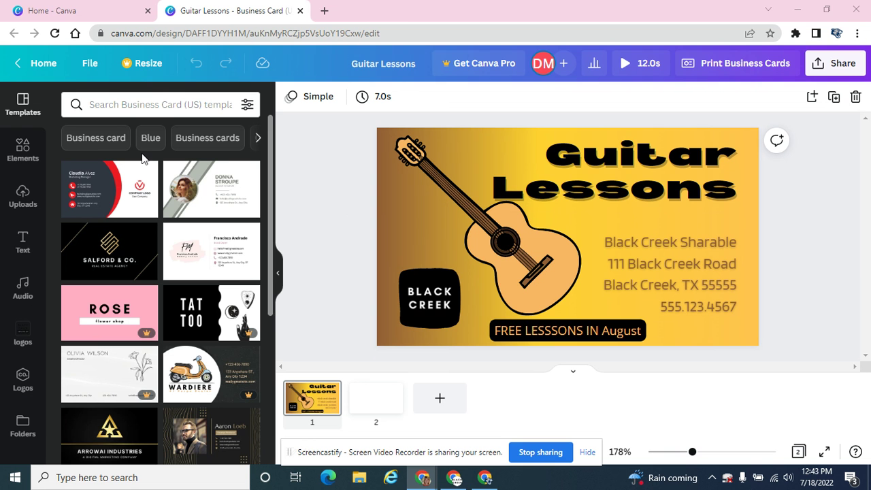
click(21, 288)
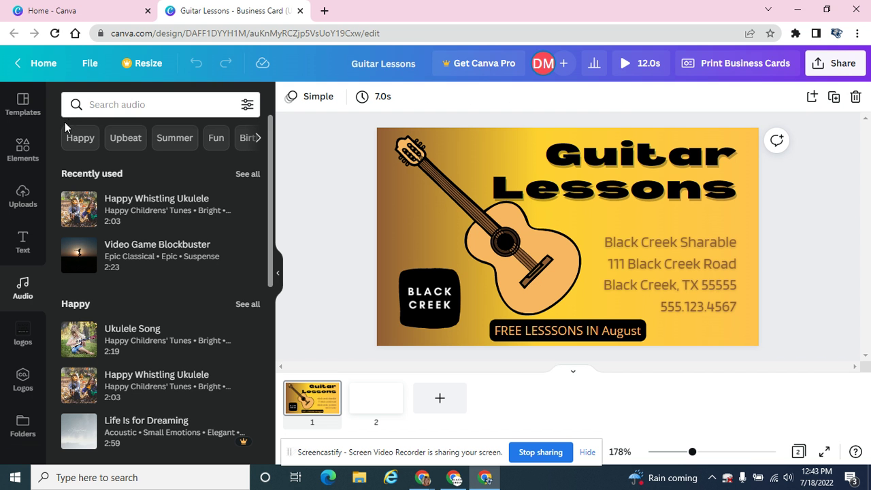
click(79, 215)
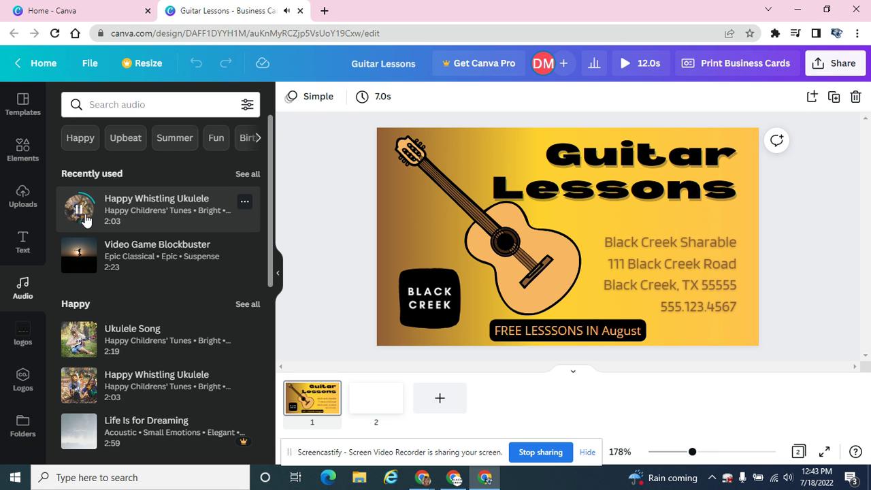
click(85, 216)
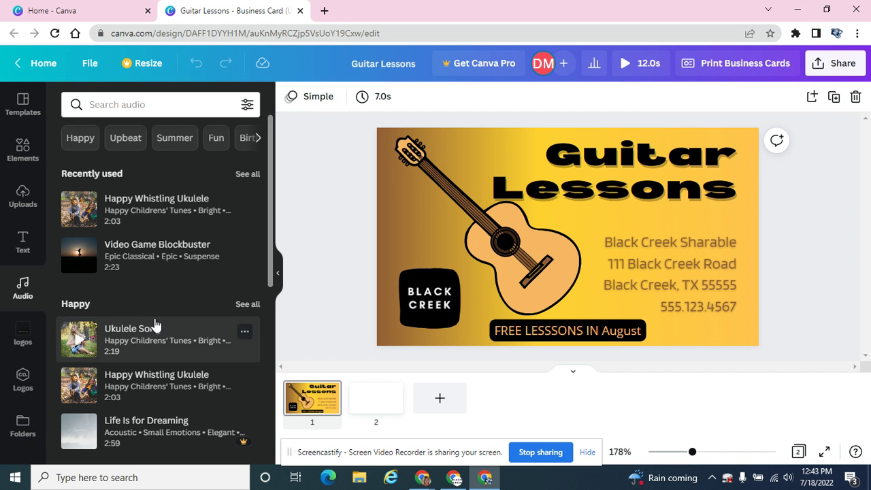
scroll(156, 325, down, 1)
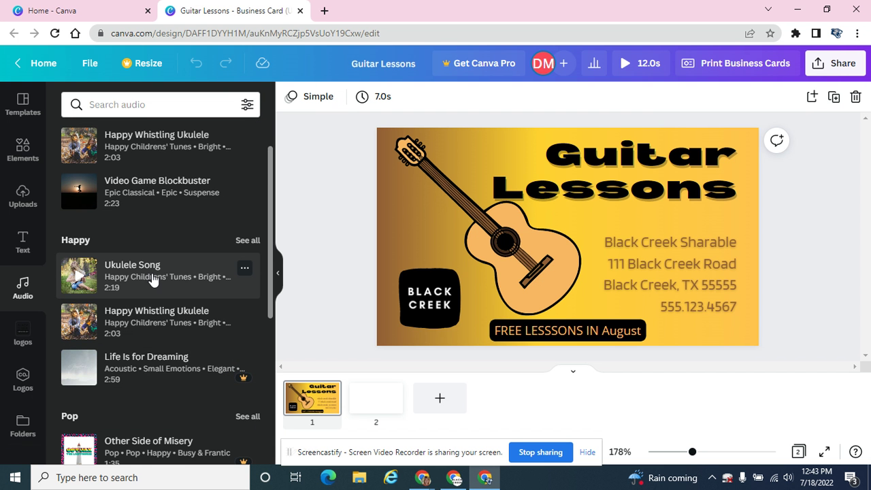
scroll(102, 283, down, 1)
scroll(113, 310, down, 1)
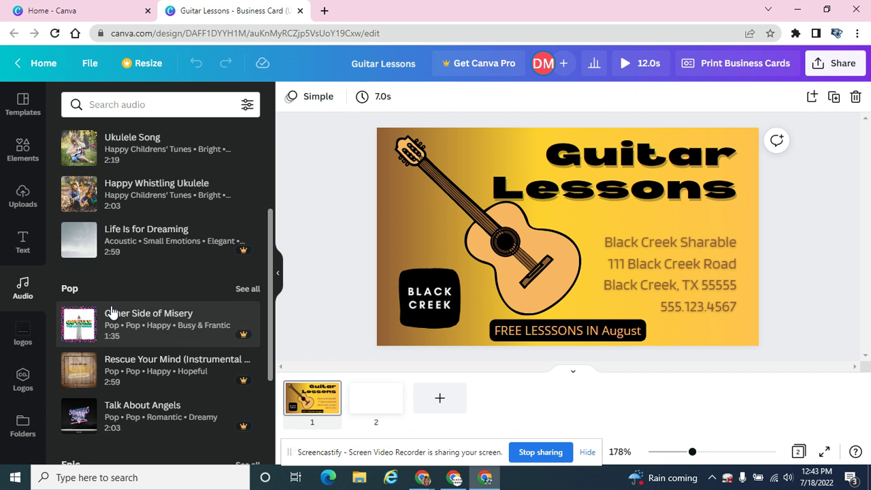
scroll(117, 308, down, 3)
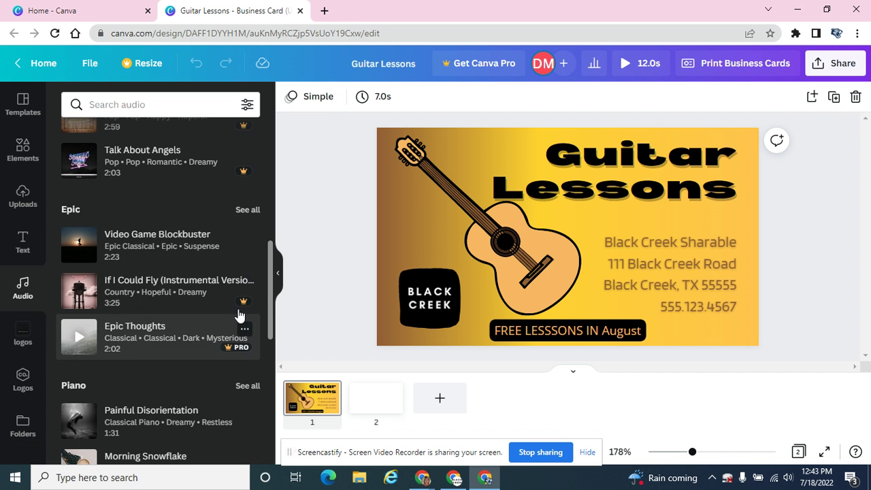
click(79, 246)
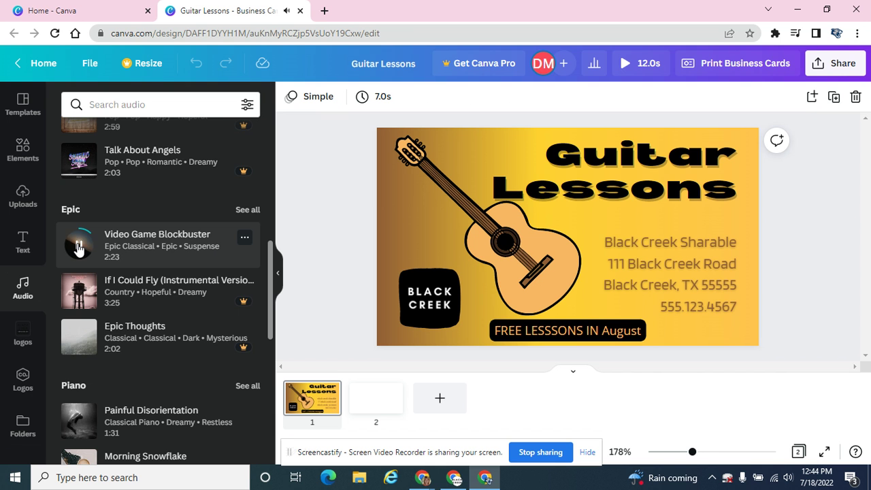
click(80, 248)
scroll(204, 225, up, 10)
scroll(252, 136, up, 5)
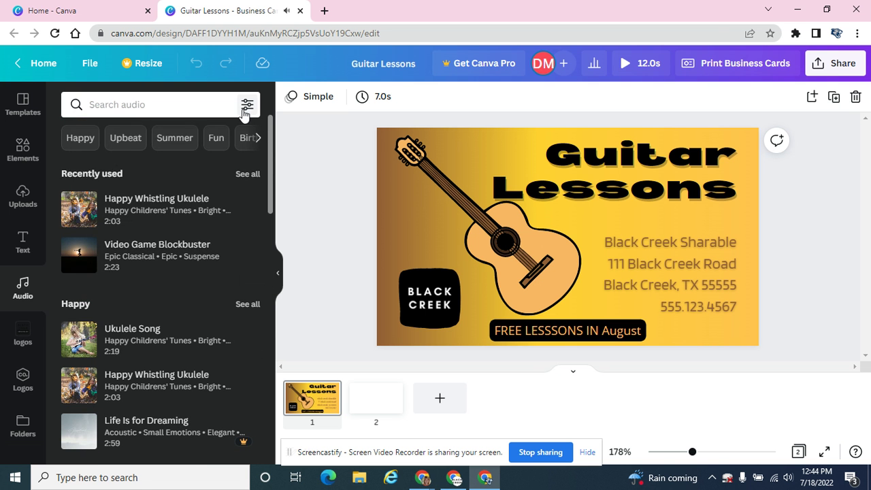
click(247, 106)
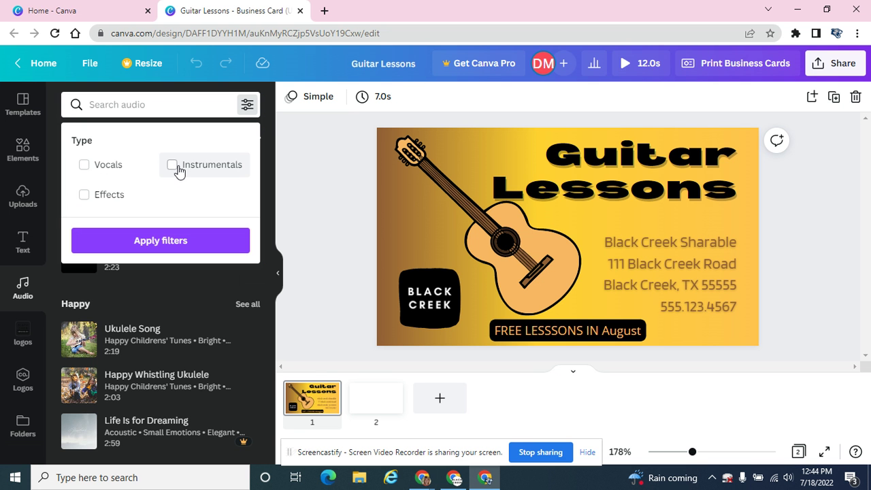
click(84, 196)
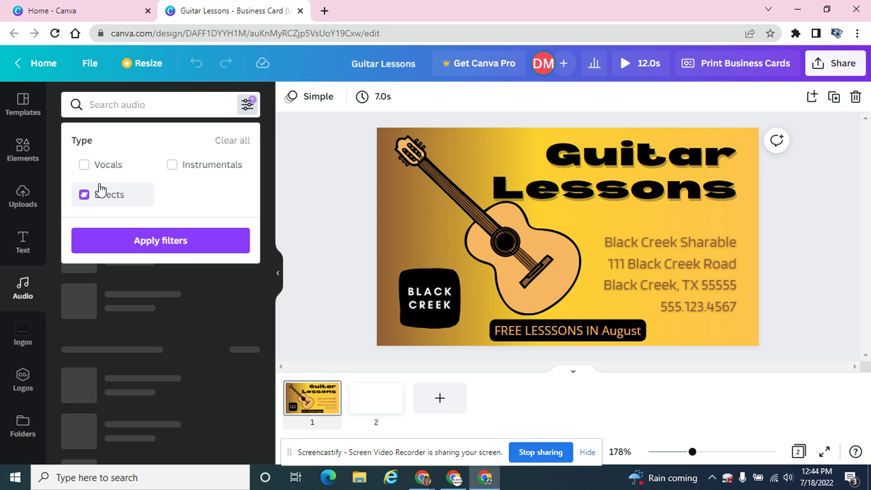
click(131, 96)
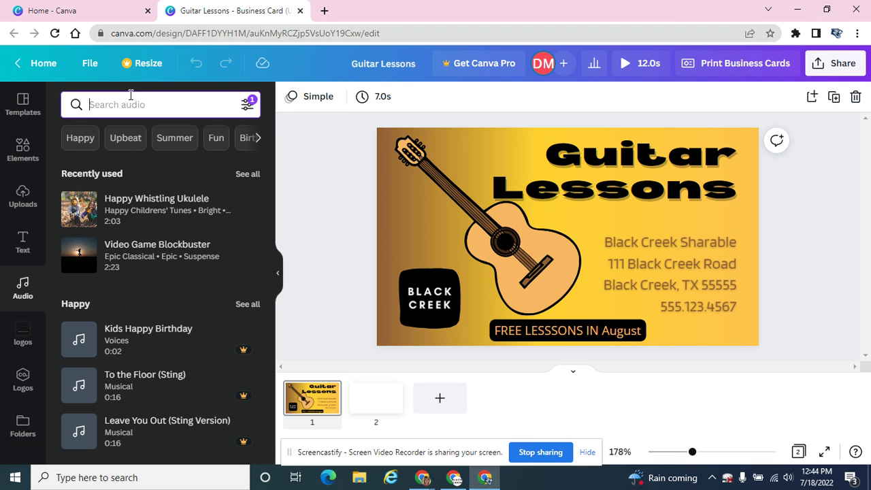
text(smoke)
key(Return)
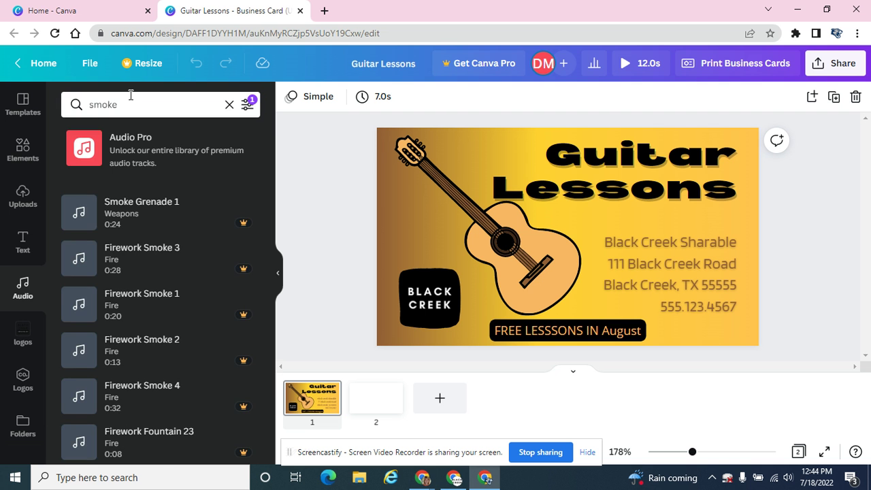
click(130, 96)
text(g)
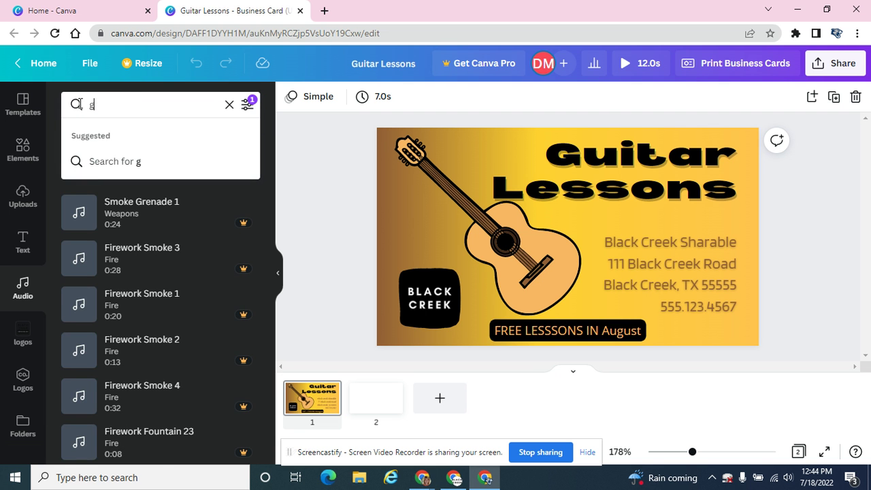
text(renade)
key(Return)
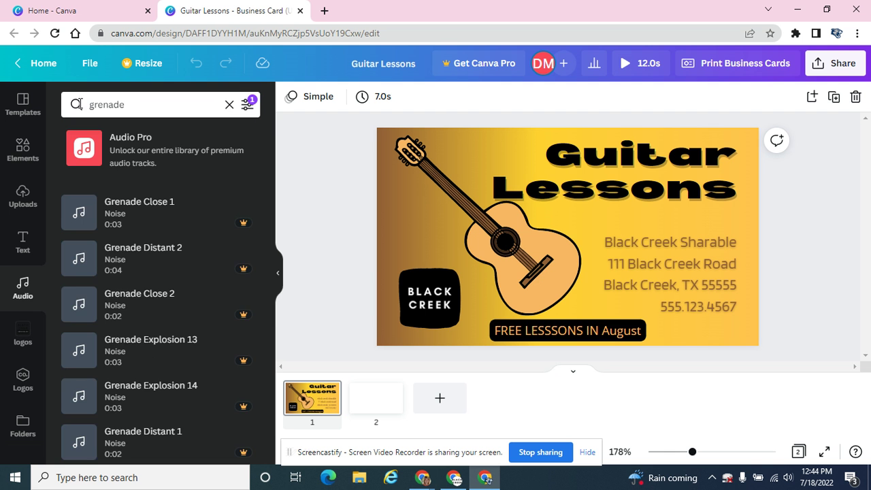
scroll(175, 276, down, 4)
scroll(234, 283, down, 3)
scroll(220, 311, down, 3)
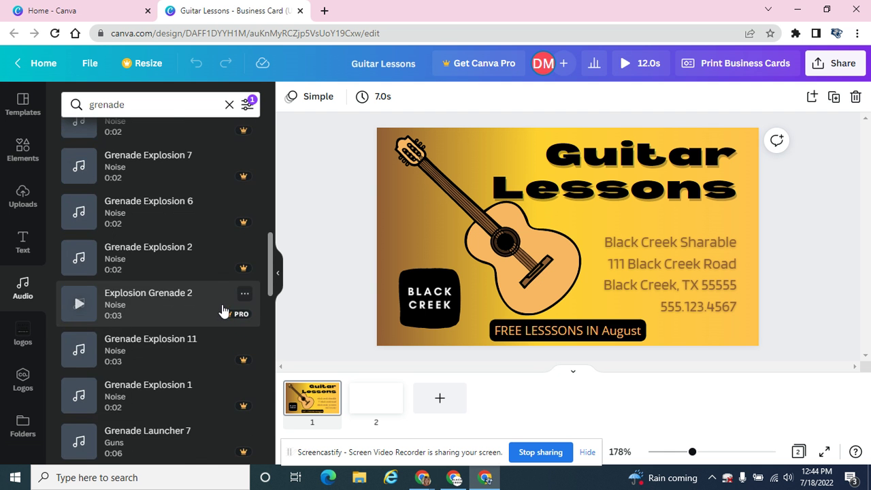
scroll(150, 344, down, 1)
scroll(151, 327, down, 3)
scroll(151, 327, down, 3)
scroll(155, 327, down, 3)
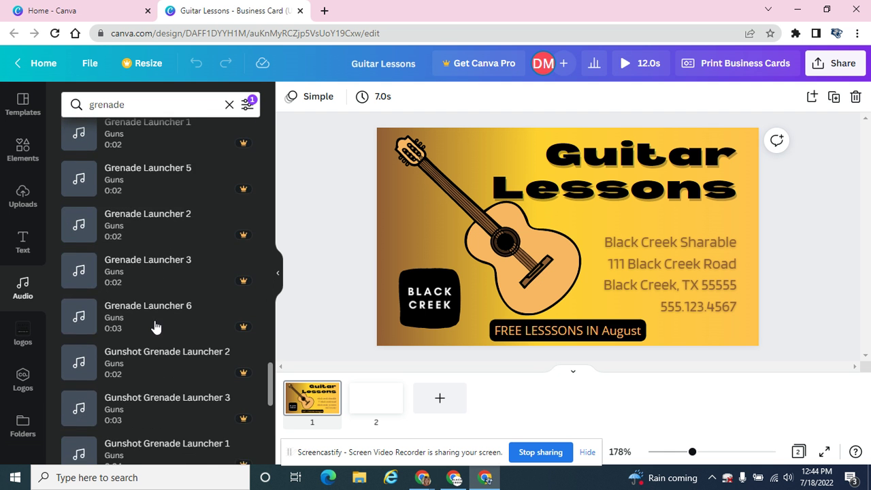
scroll(154, 324, up, 6)
scroll(156, 306, up, 6)
scroll(155, 305, up, 2)
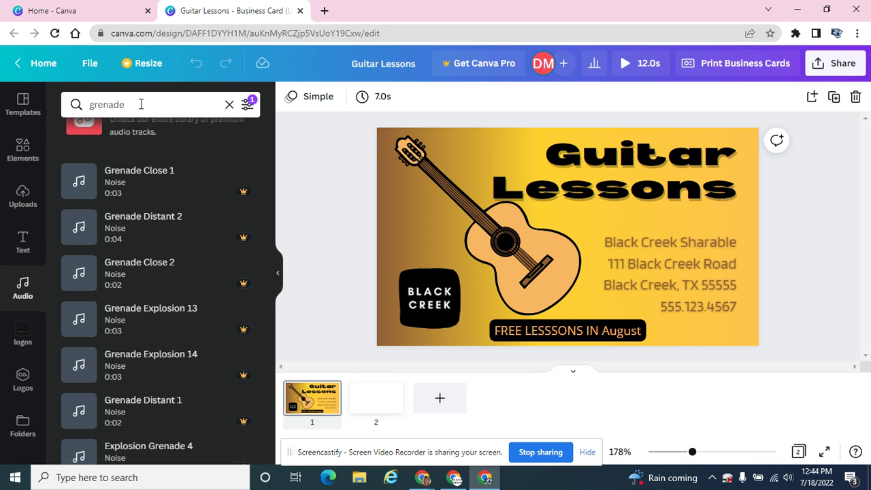
click(247, 104)
click(84, 194)
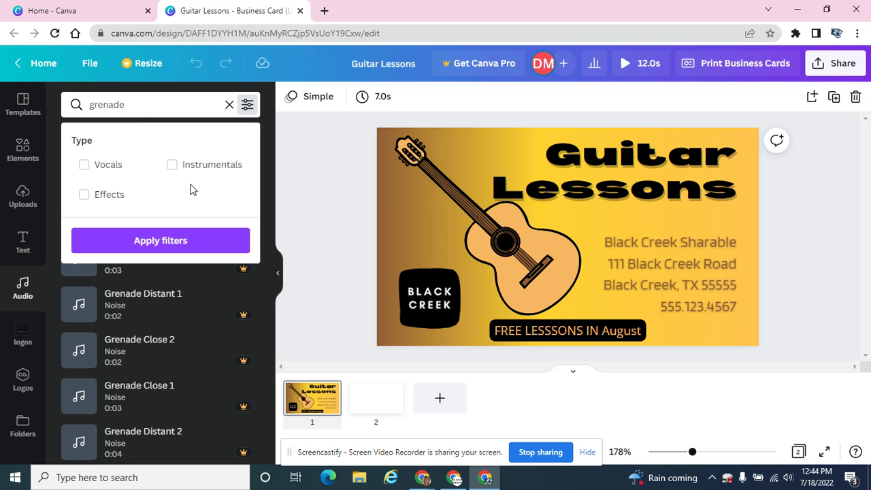
click(230, 105)
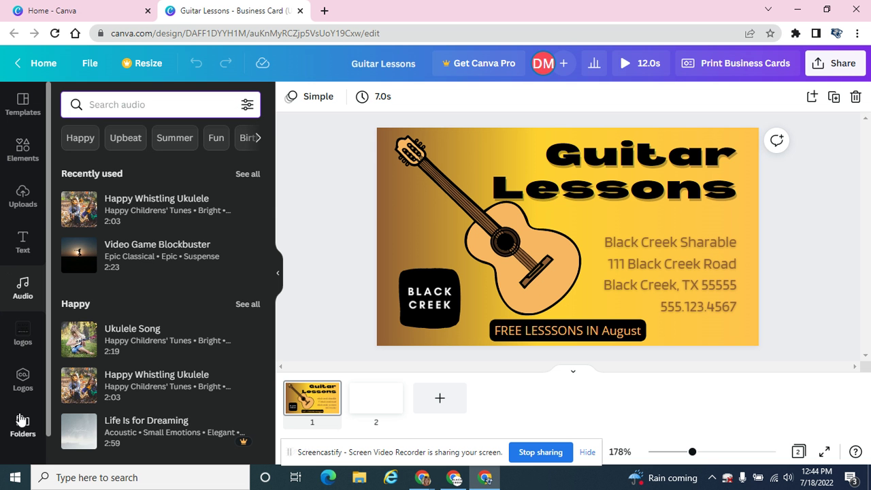
- Upload guitar.mp3 from Downloads and add the 3:47 track to the Guitar Lessons card
click(23, 196)
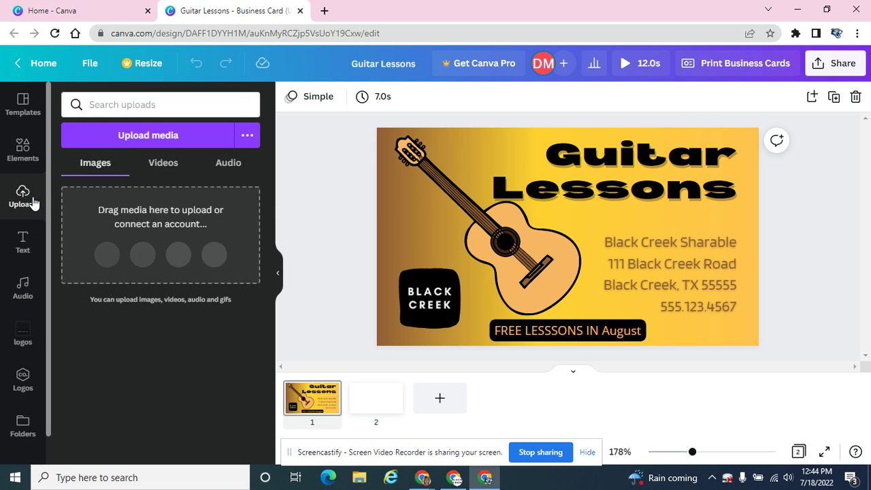
click(138, 138)
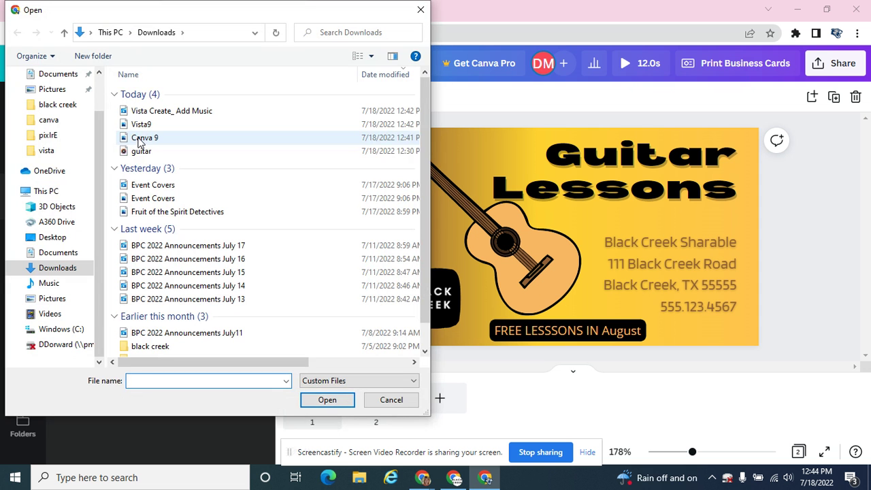
click(144, 157)
click(330, 403)
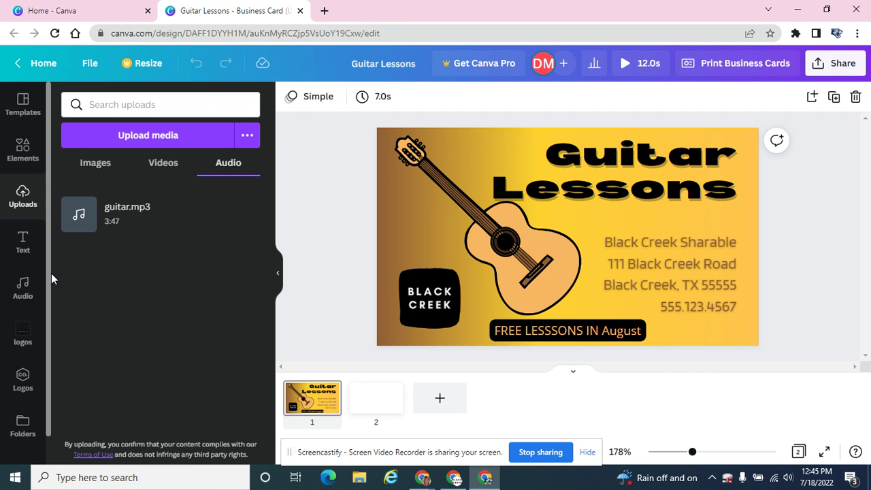
click(167, 217)
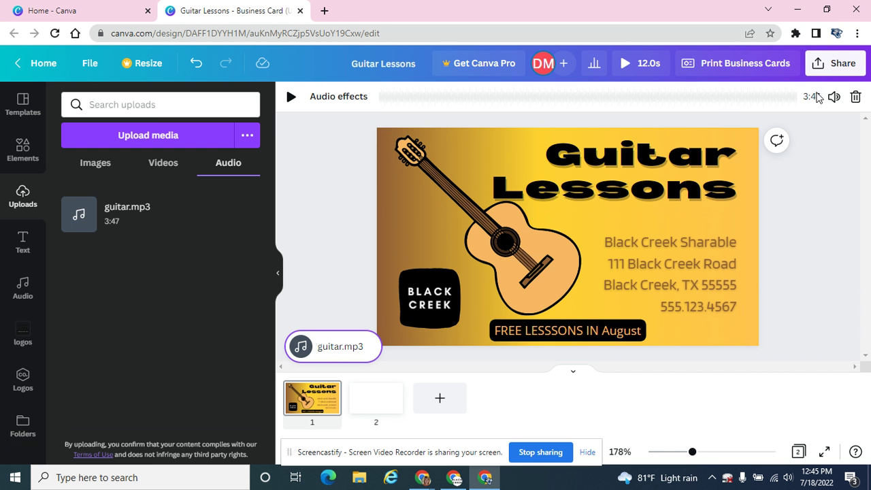
click(821, 63)
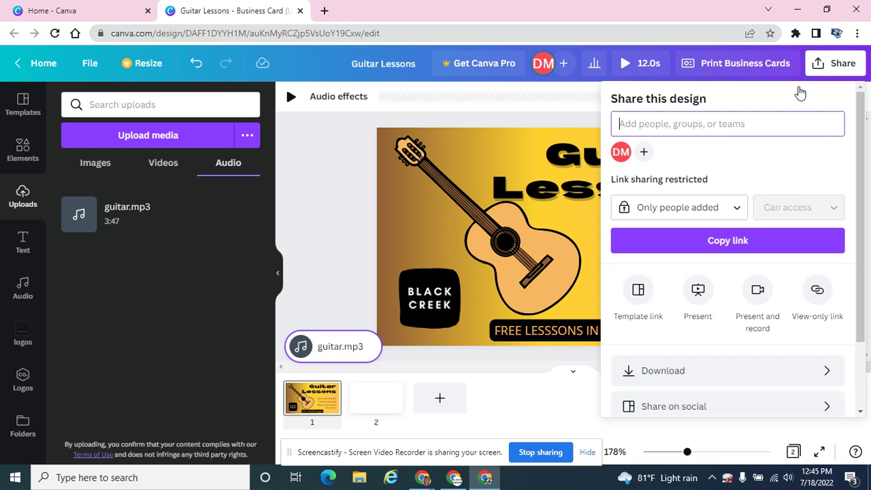
click(705, 372)
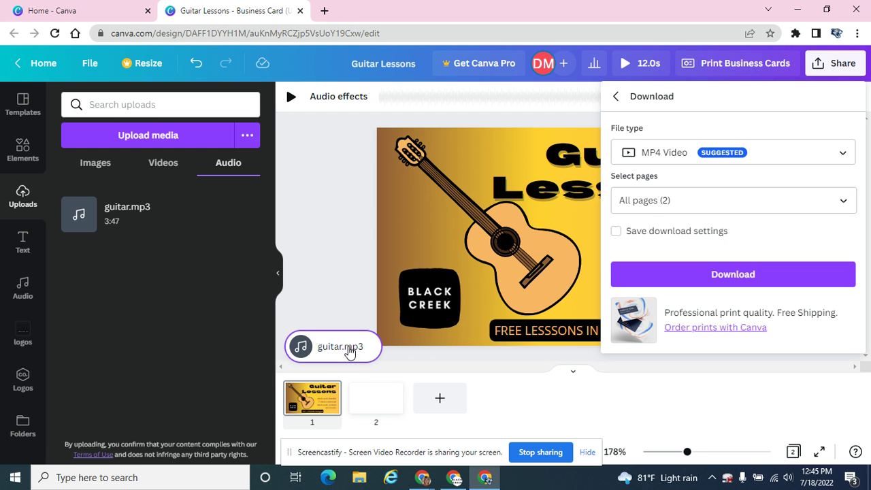
click(328, 208)
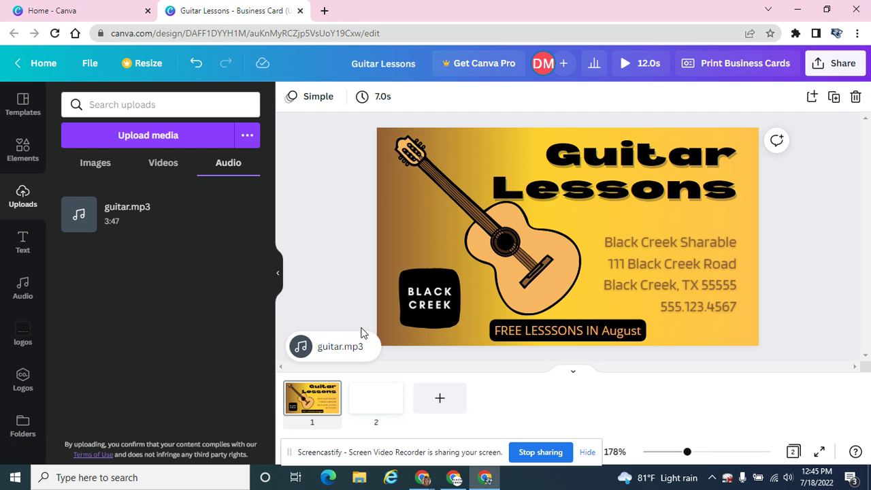
- Select the guitar.mp3 track below the canvas to show its audio settings
click(347, 354)
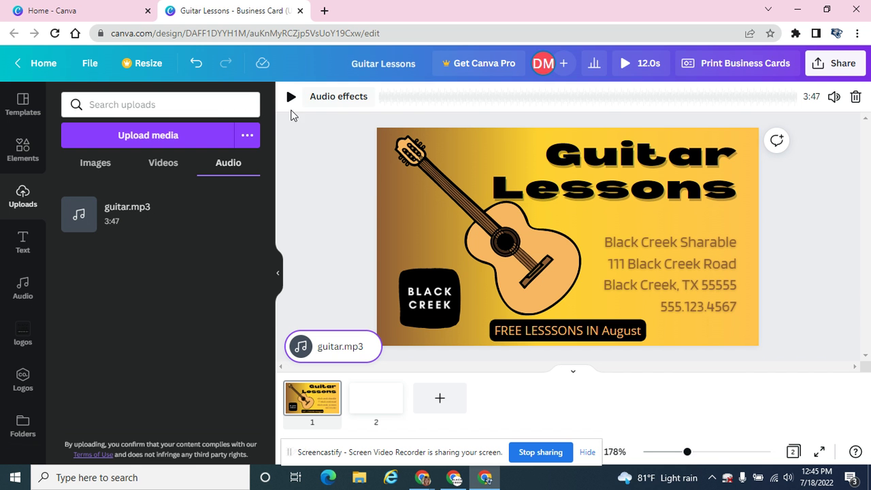
- Preview the Happy Whistling Ukulele track in the audio library and view its details
click(22, 292)
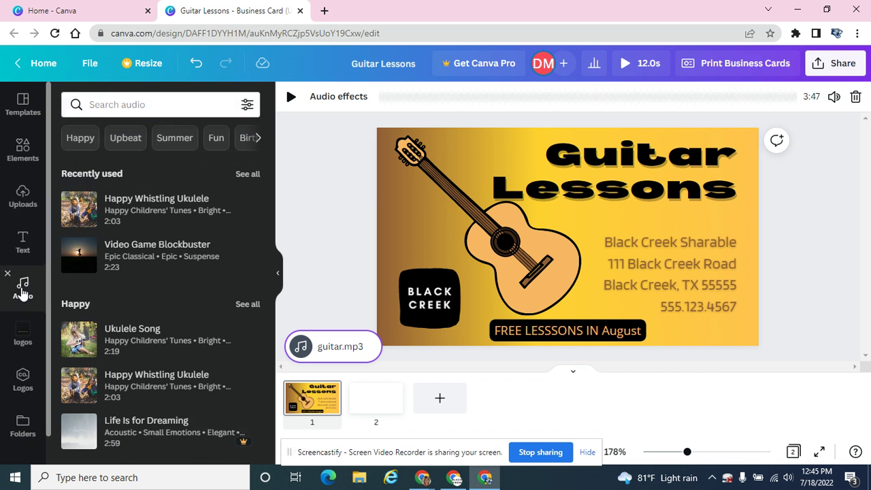
click(87, 209)
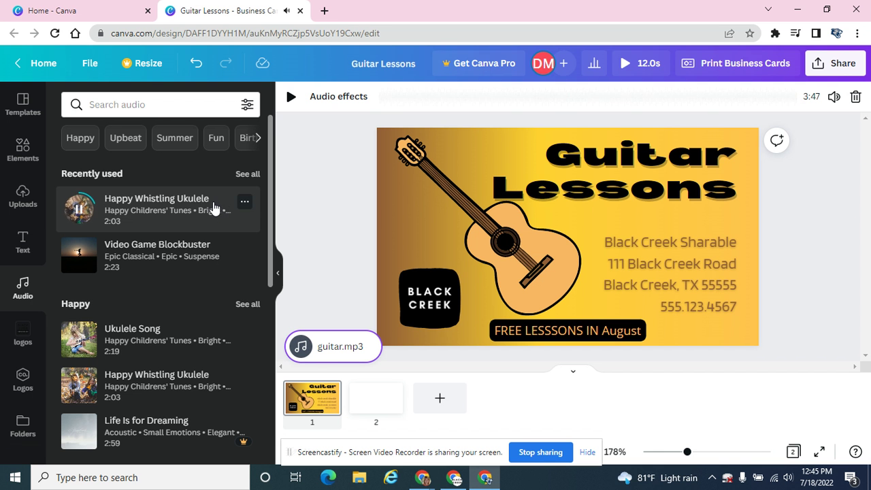
click(244, 203)
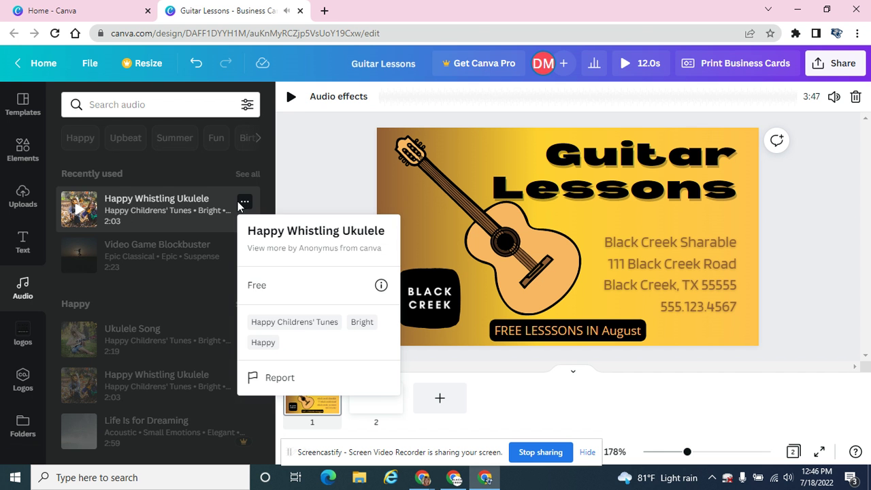
click(321, 155)
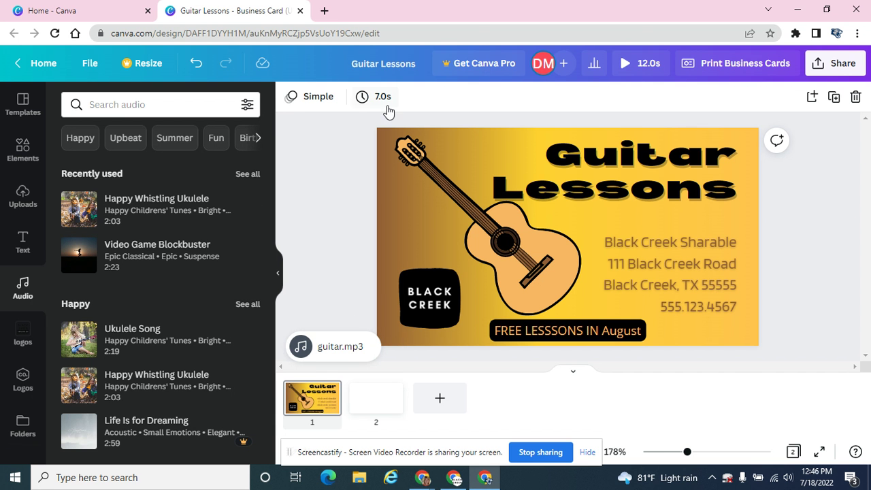
- Delete guitar.mp3 and add Happy Whistling Ukulele (2:03) as the design's soundtrack
click(357, 346)
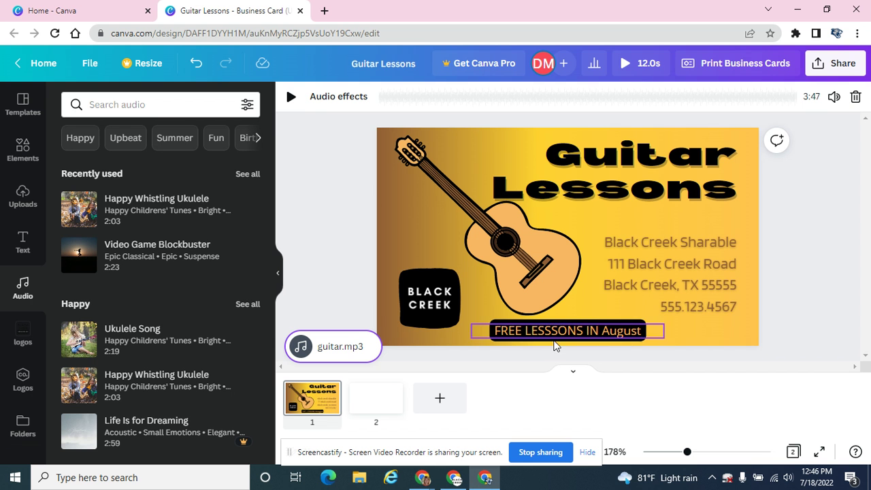
click(857, 99)
click(200, 205)
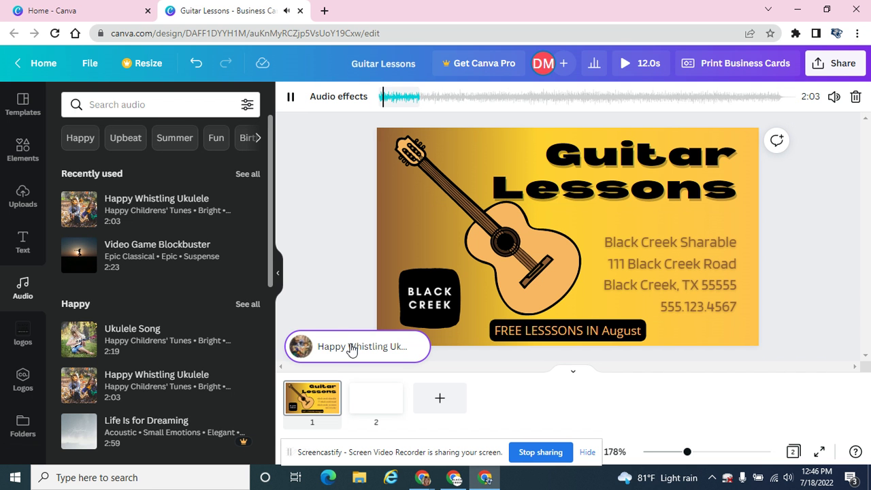
click(290, 99)
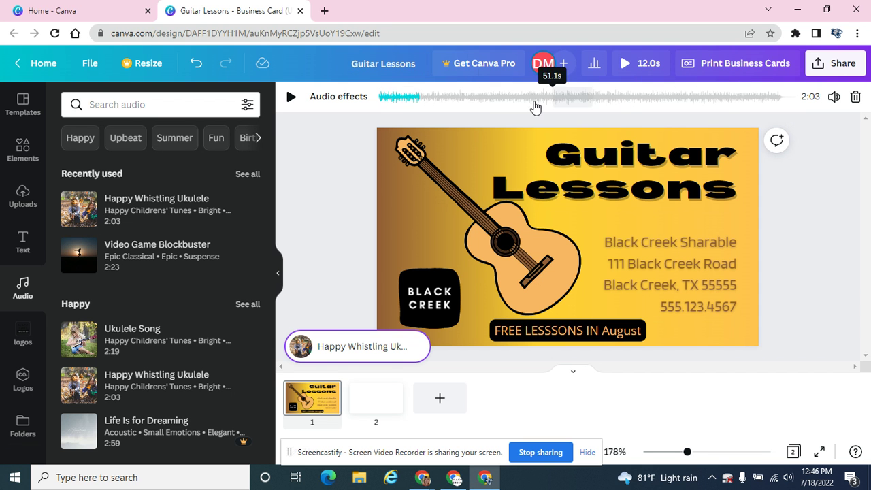
- Slide the ukulele clip's selected section to start about 27 seconds in, previewing it
drag(401, 98, 585, 100)
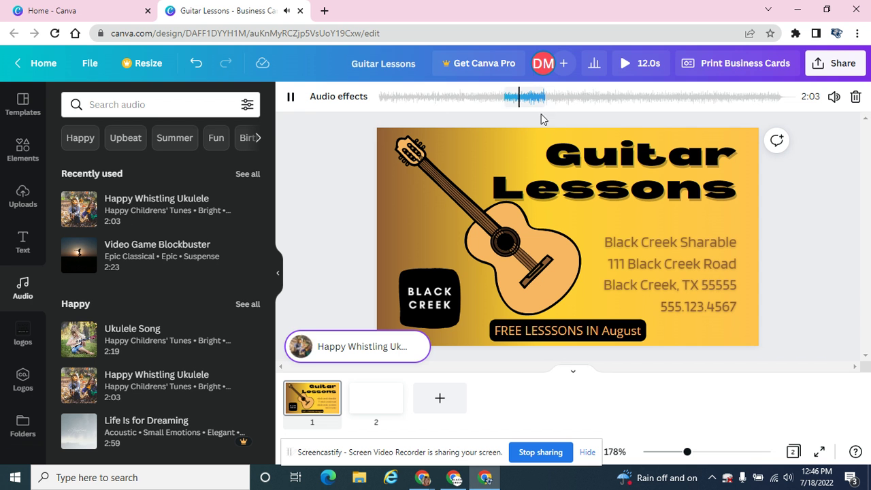
drag(523, 97, 525, 97)
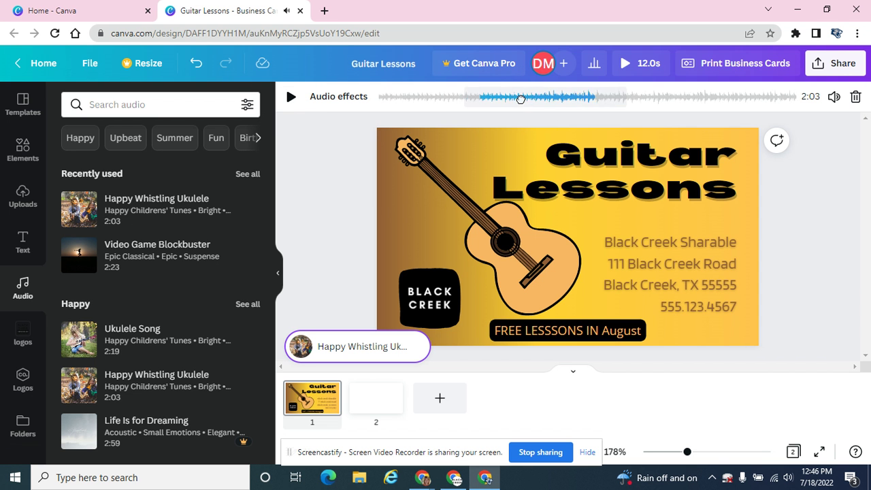
drag(521, 100, 535, 97)
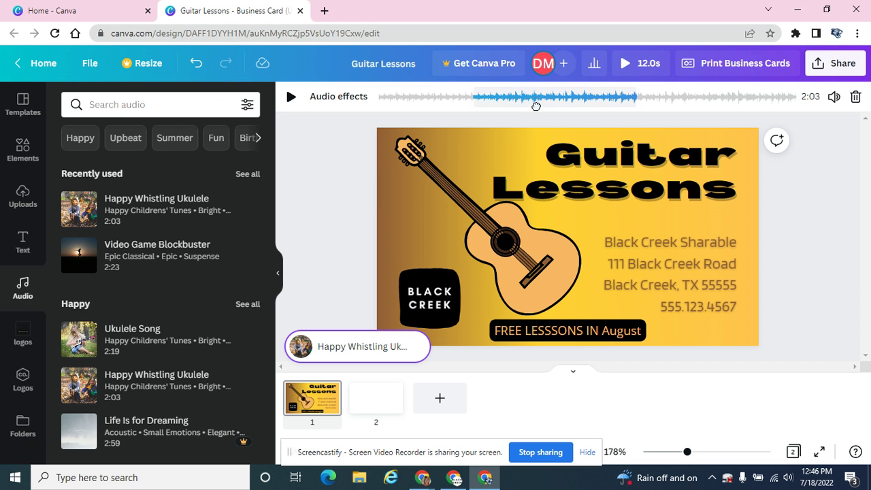
click(290, 97)
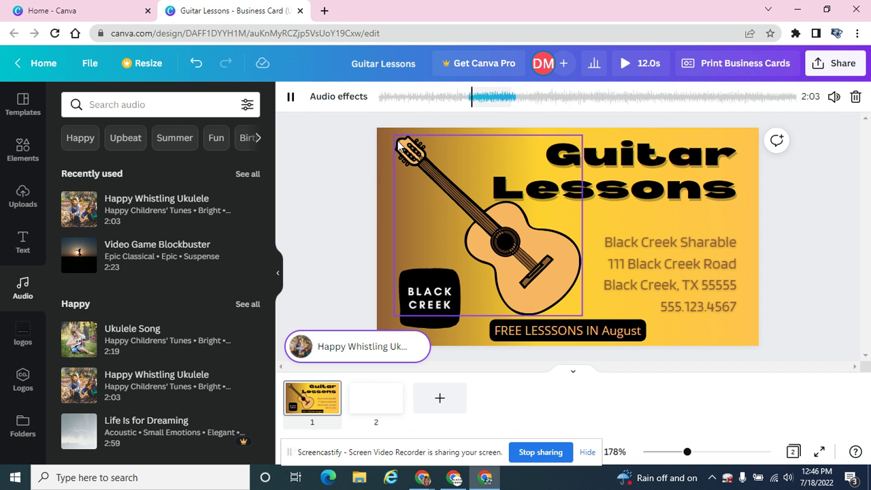
click(291, 96)
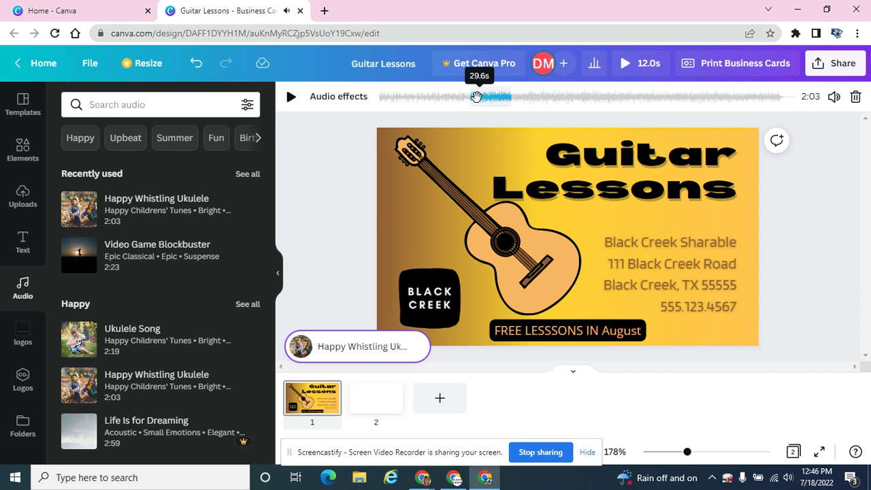
mouse_move(476, 97)
mouse_down()
mouse_move(469, 94)
mouse_move(522, 98)
mouse_move(499, 119)
mouse_up()
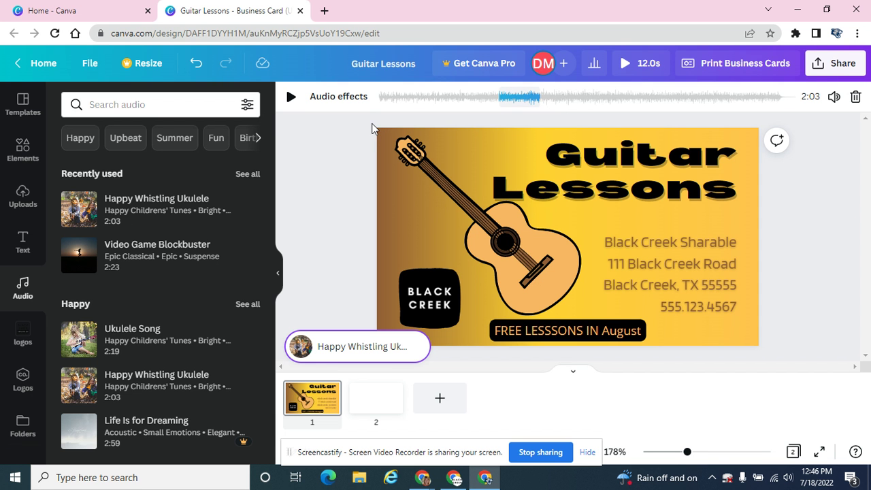
click(320, 153)
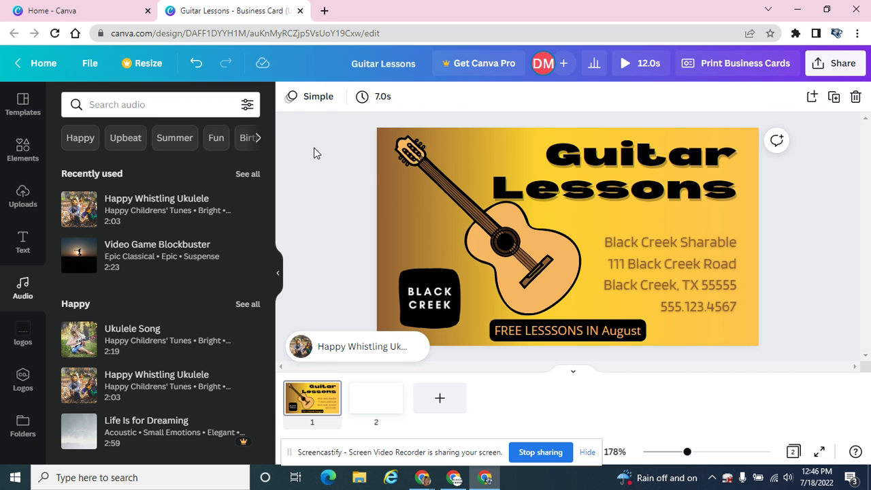
- Set the page duration to 10 seconds and shift the ukulele clip earlier in the song
click(383, 98)
text(10)
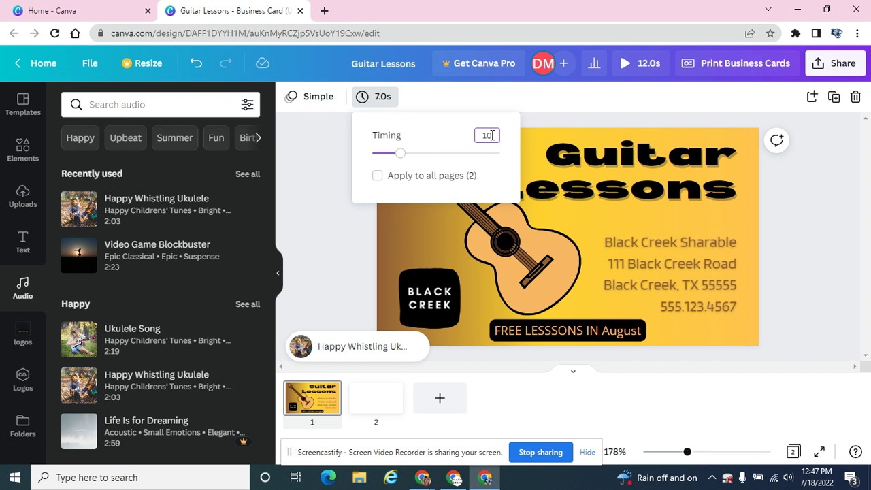
key(Return)
click(347, 354)
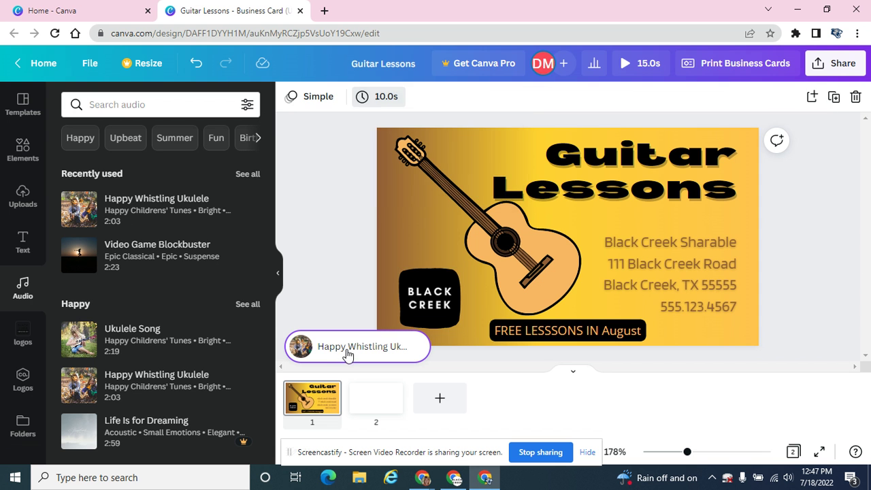
drag(569, 102, 544, 96)
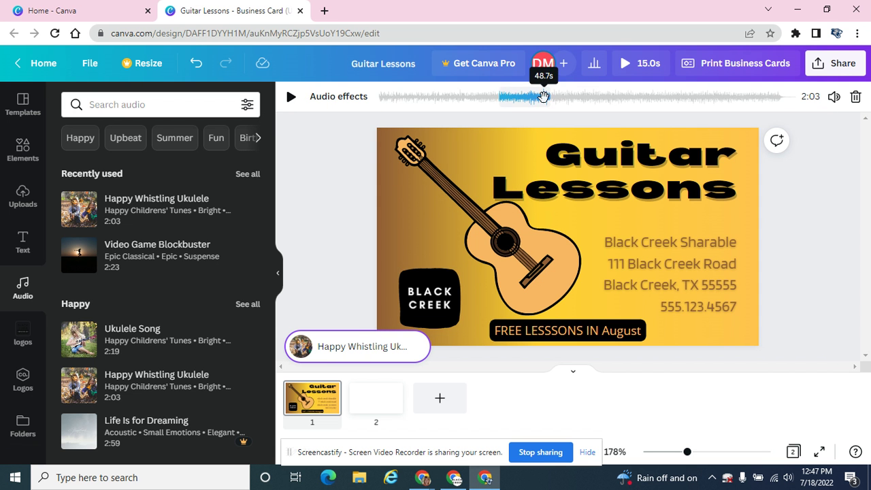
click(326, 160)
- Change the first page duration to 5 seconds, then reselect the ukulele track
click(385, 97)
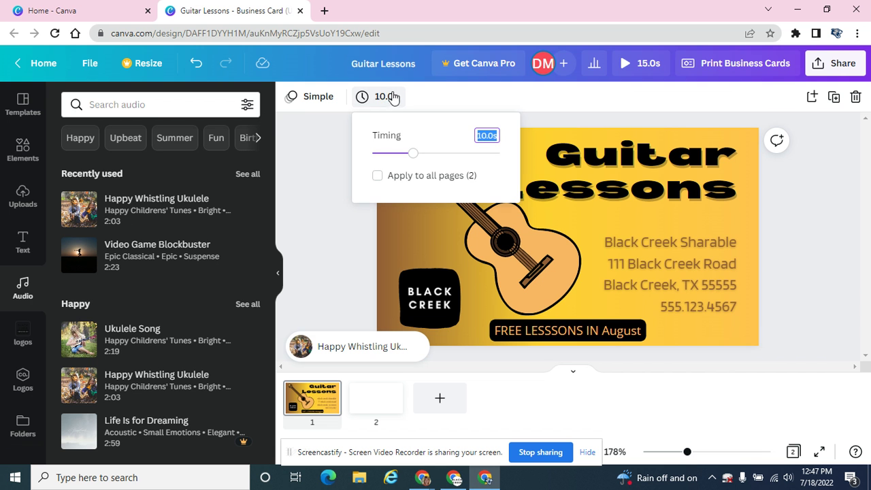
text(5)
key(Return)
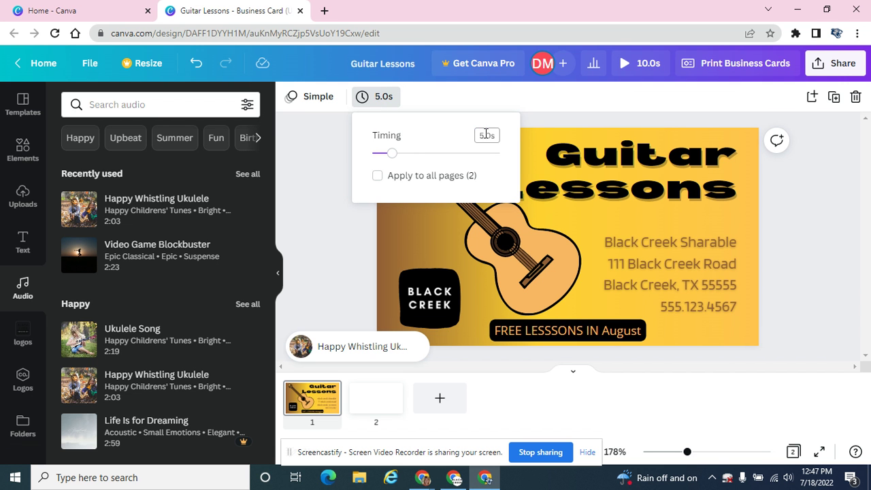
click(314, 163)
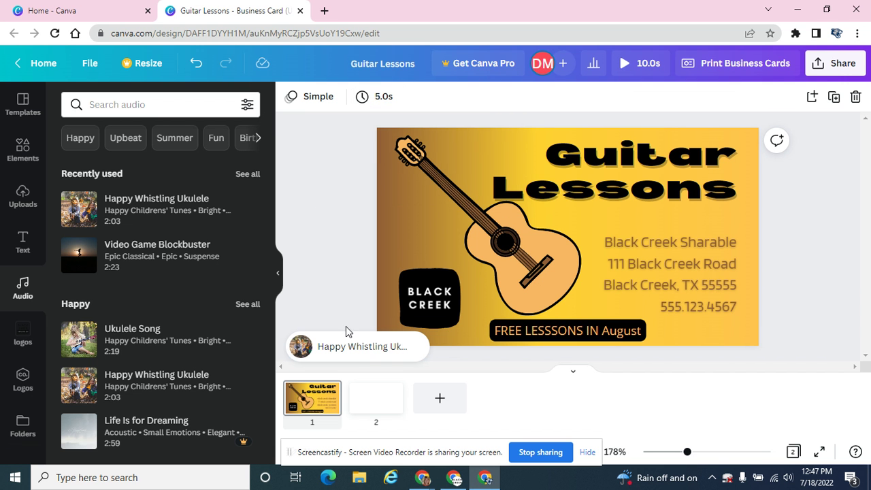
click(351, 348)
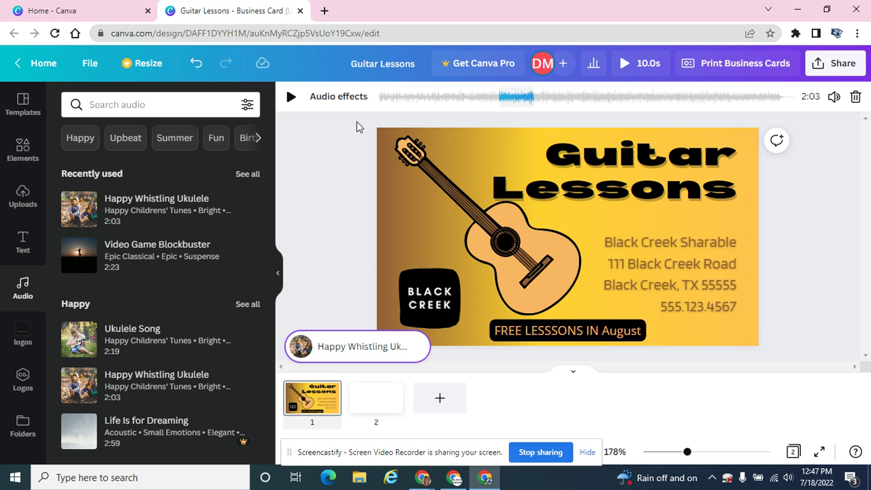
click(340, 234)
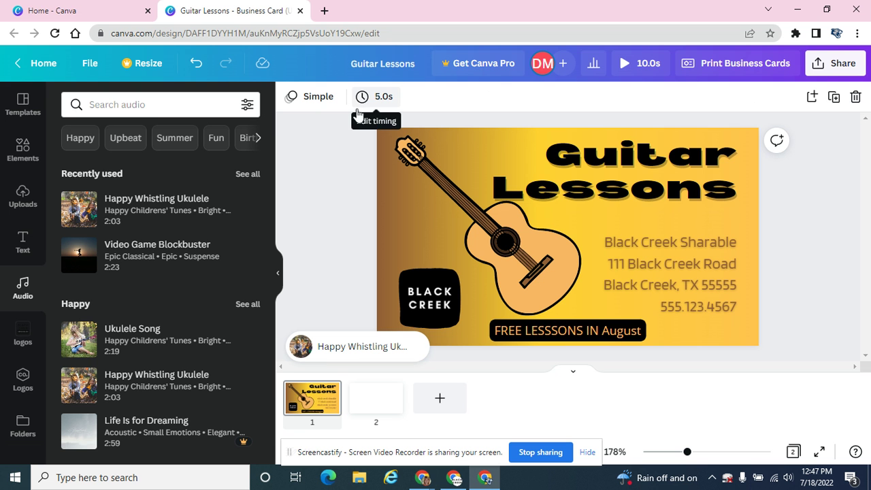
click(348, 348)
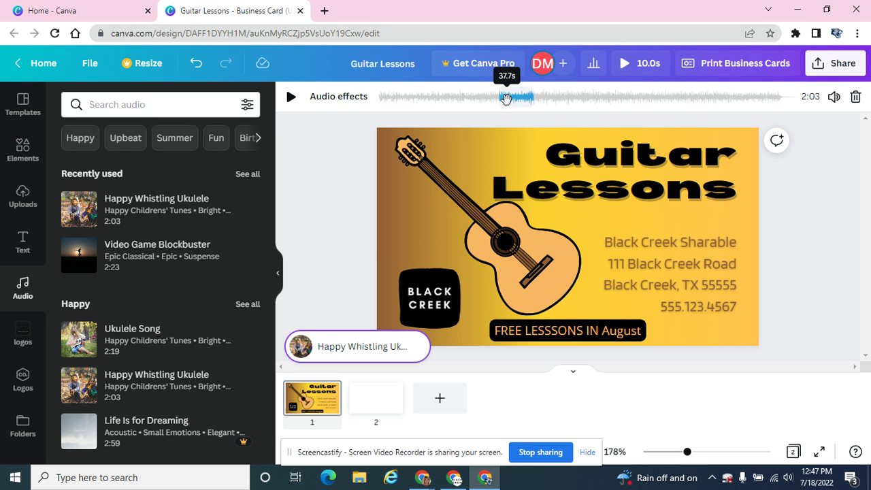
- Give the ukulele track a 0.7 s fade in and 0.5 s fade out, and preview it
click(331, 98)
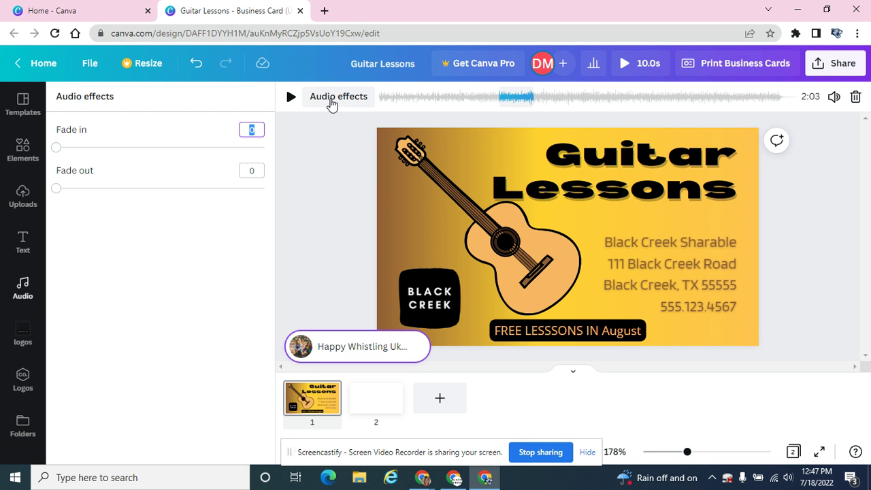
drag(57, 148, 86, 149)
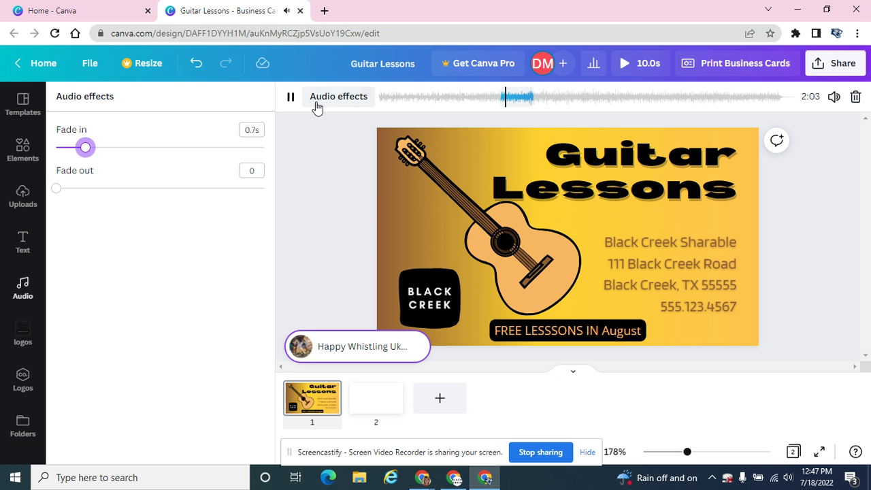
click(289, 102)
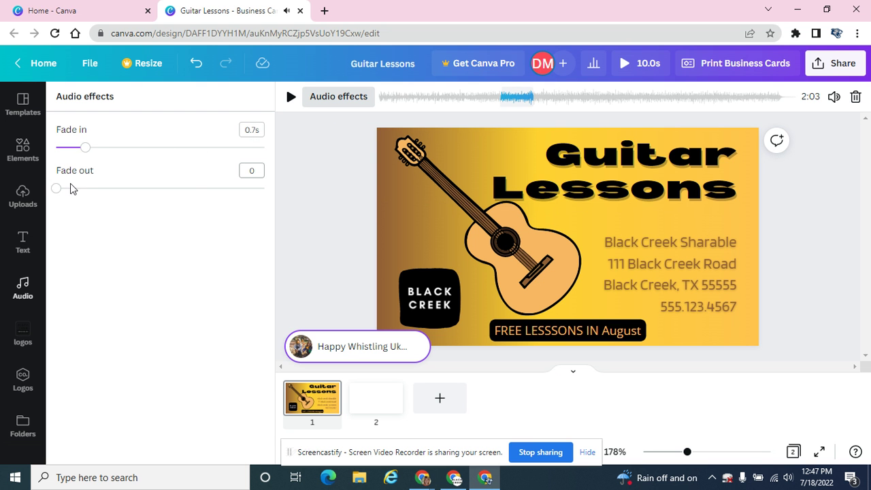
drag(73, 189, 77, 189)
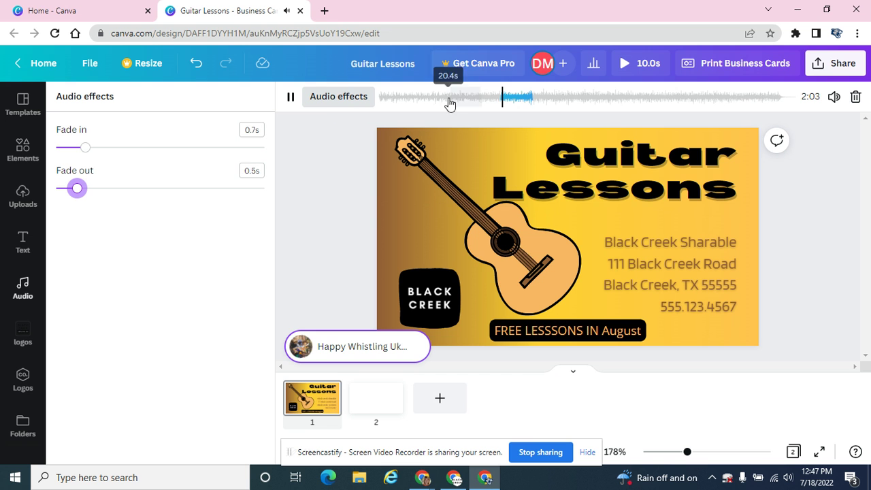
click(511, 100)
click(292, 97)
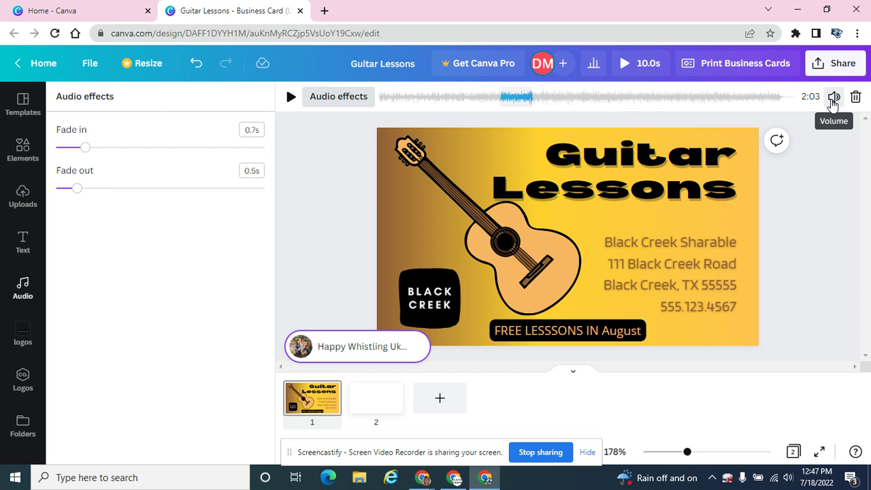
click(833, 99)
- Lower the ukulele track's volume slider from full down to 13
drag(796, 133, 676, 145)
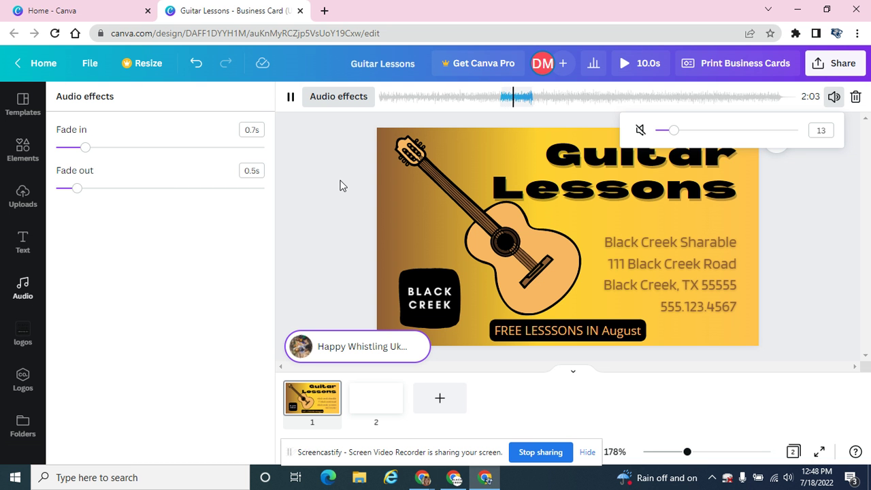
click(22, 197)
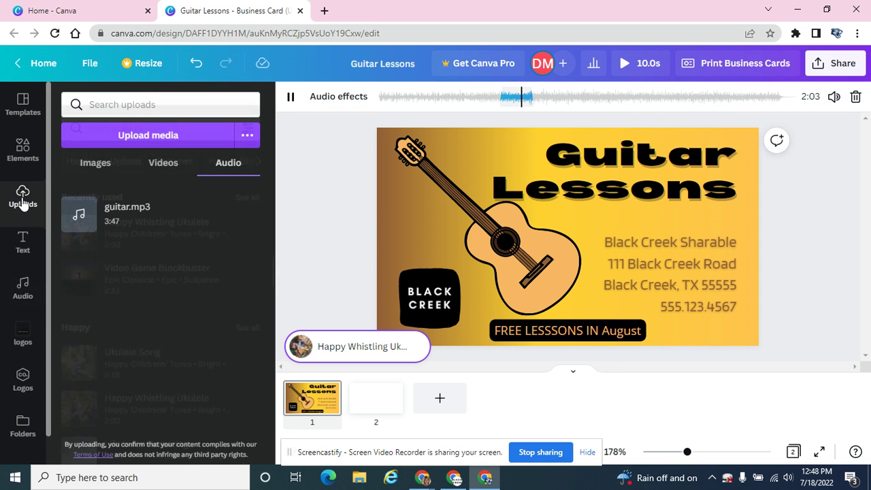
- Switch the side panel back to the audio library
click(23, 294)
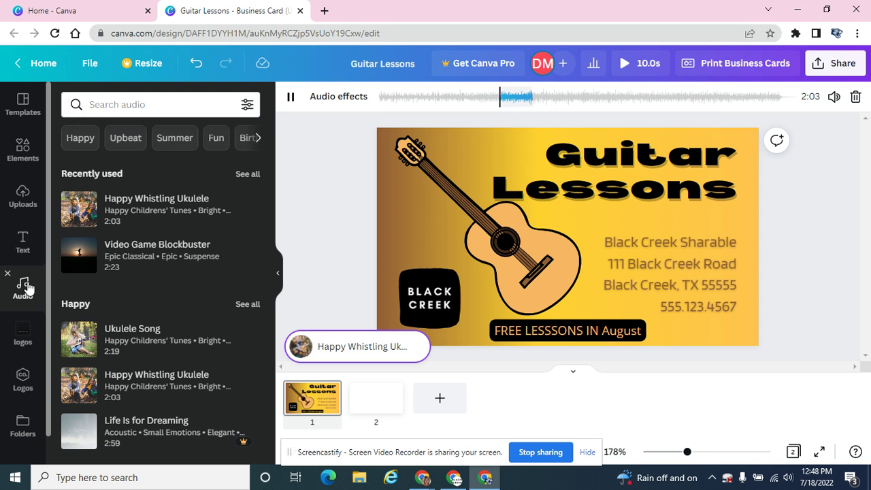